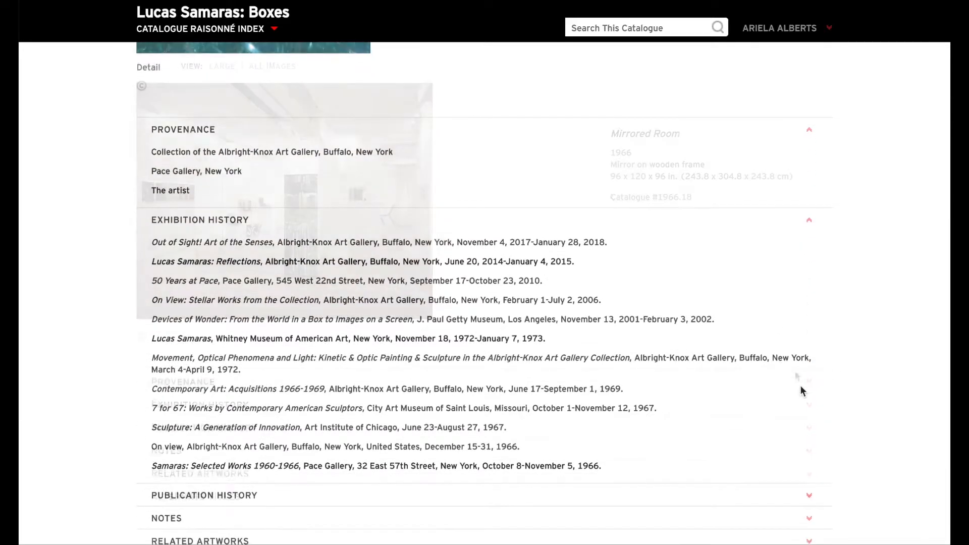
# Step: Expand the artwork's Publication History on the public catalogue page and look through the citations
pyautogui.click(792, 448)
pyautogui.scroll(-3, 792, 446)
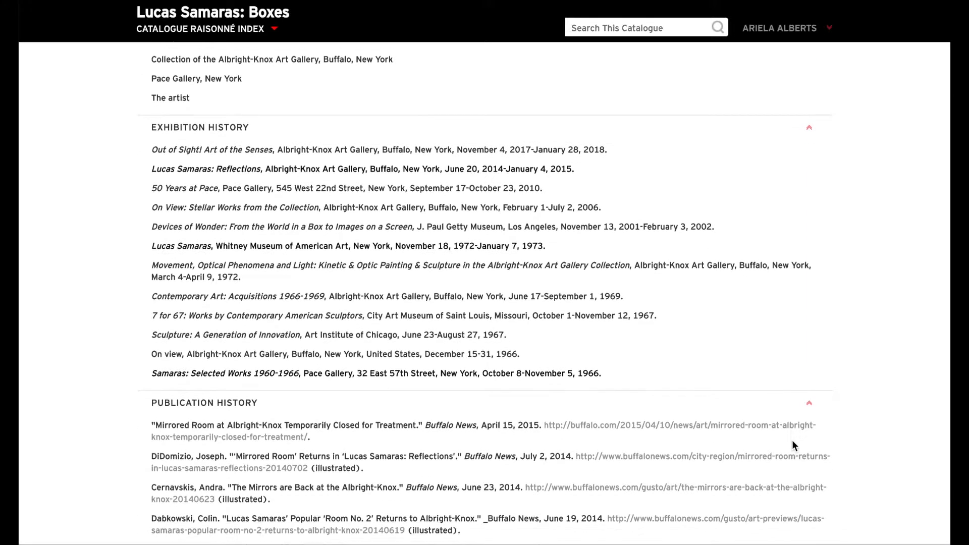
pyautogui.scroll(-3, 792, 444)
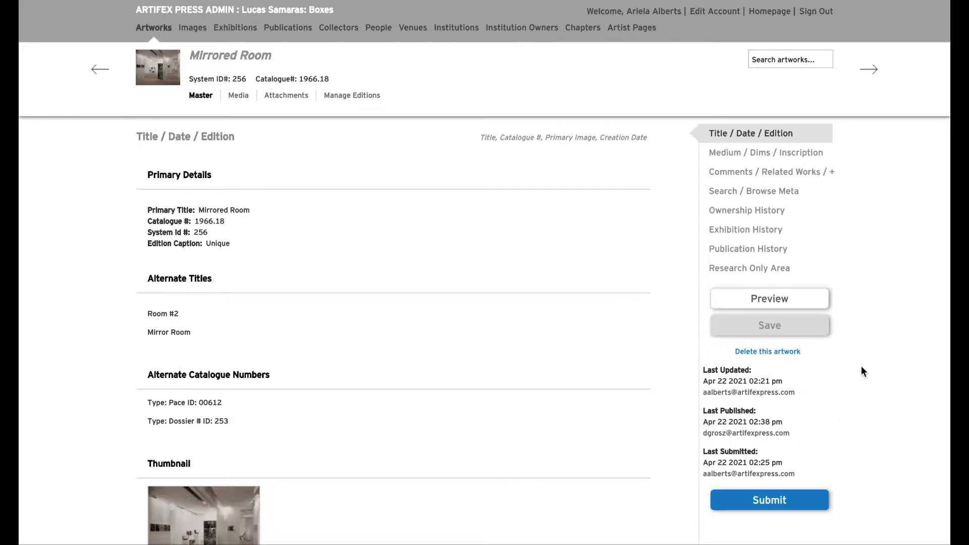
# Step: Review the Mirrored Room admin record from the primary details through the editor comments, opening the Medium field for editing
pyautogui.scroll(-10, 841, 230)
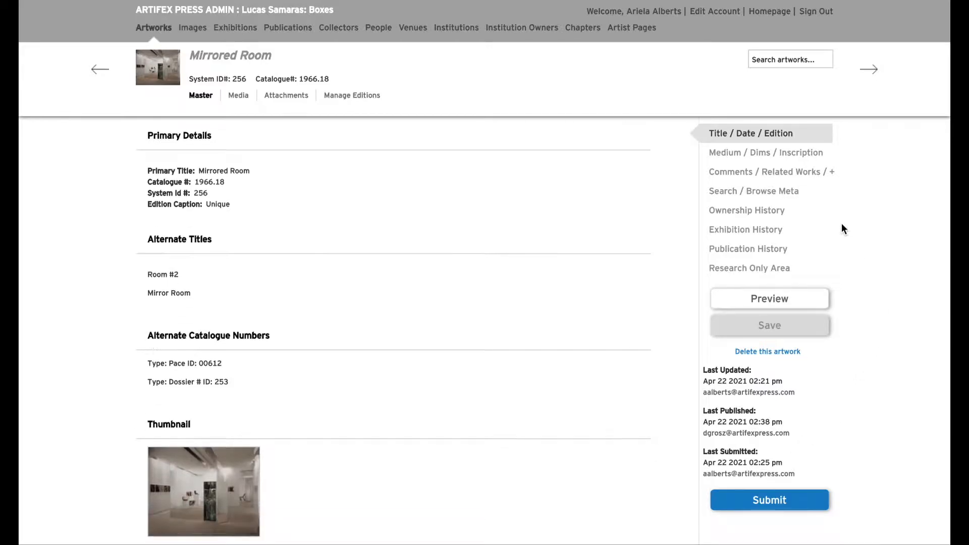
pyautogui.scroll(-8, 842, 229)
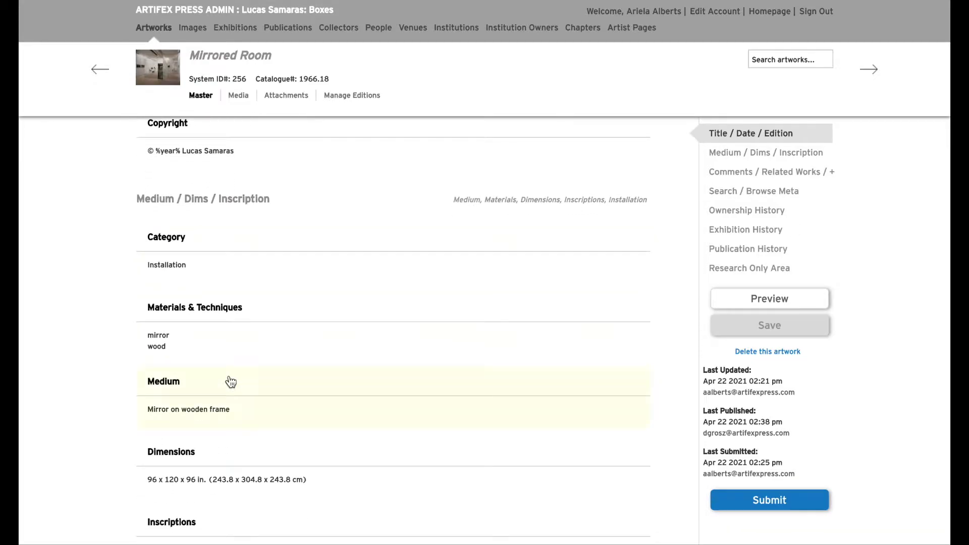
pyautogui.click(223, 408)
pyautogui.scroll(-12, 363, 402)
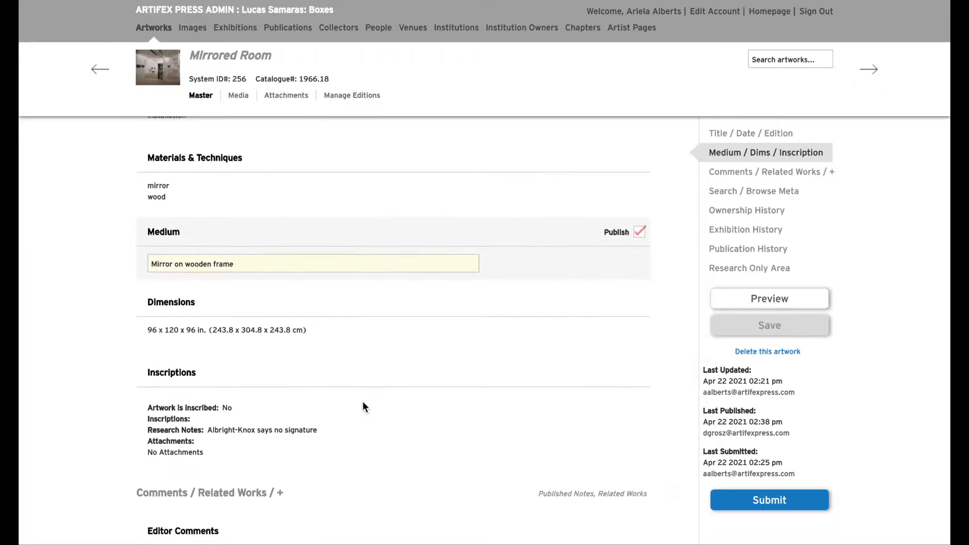
pyautogui.scroll(-20, 365, 408)
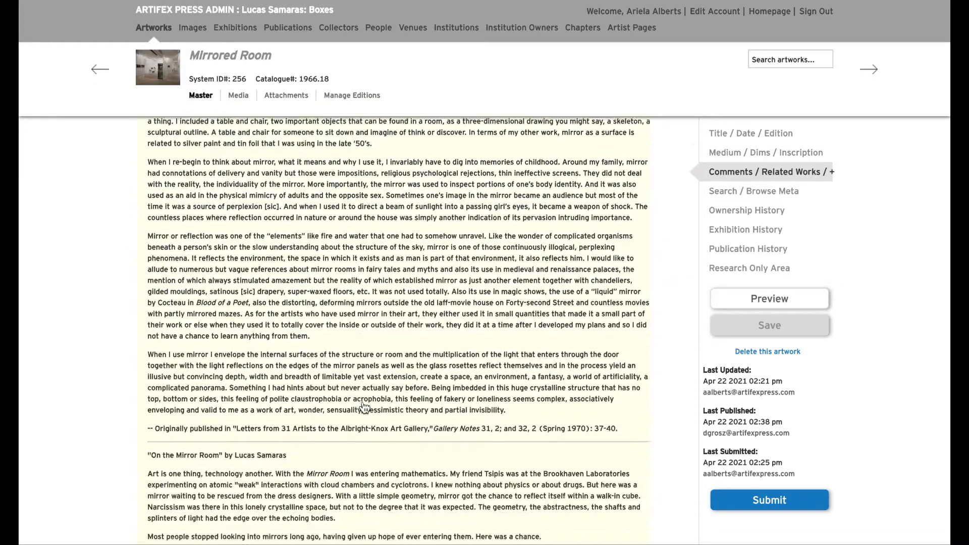
pyautogui.scroll(-9, 364, 408)
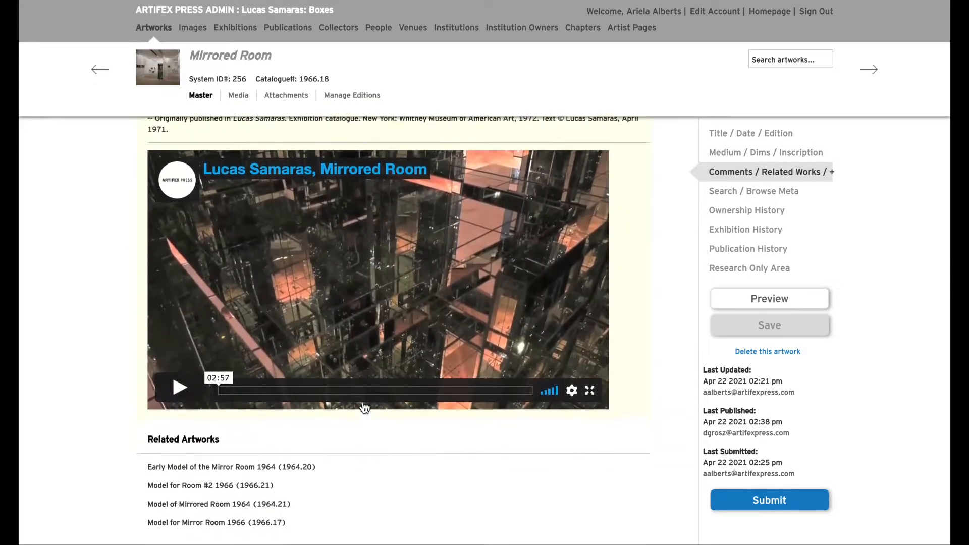
# Step: Open the Related Artworks entries for editing and review the record's remaining sections through Publication History
pyautogui.click(346, 374)
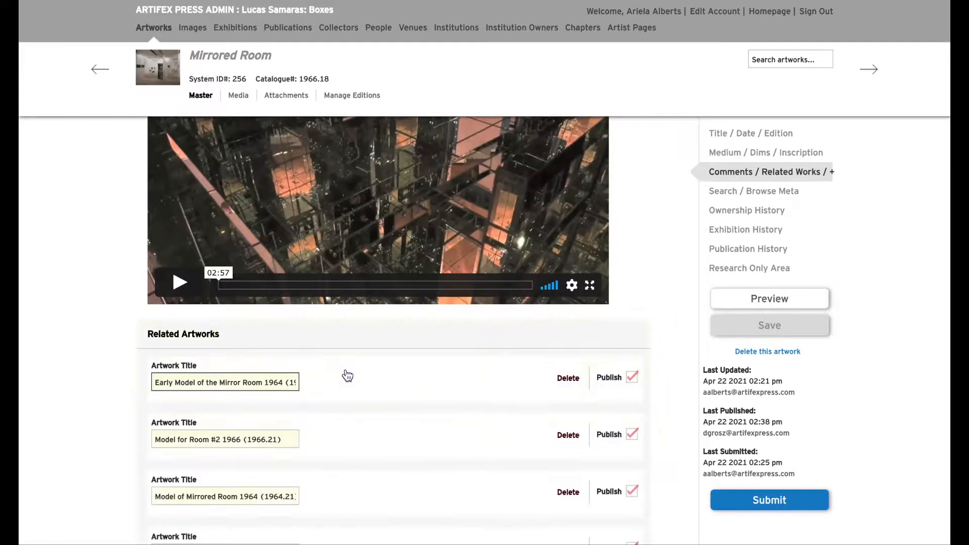
pyautogui.scroll(-2, 472, 379)
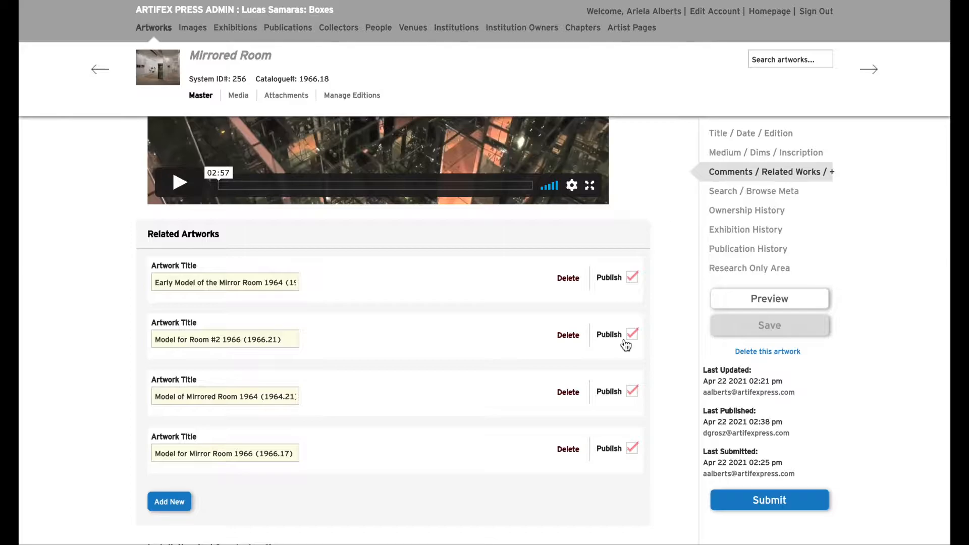
pyautogui.scroll(-5, 626, 345)
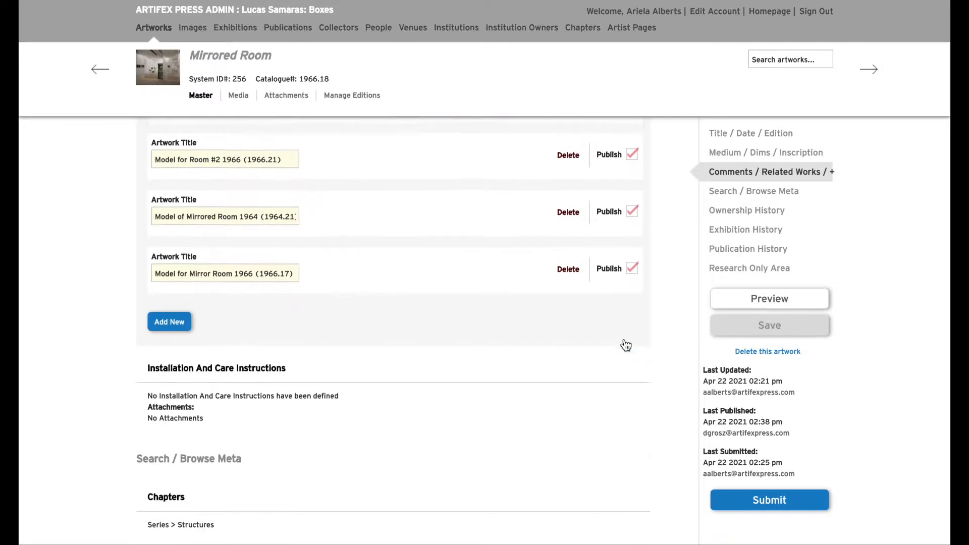
pyautogui.scroll(-6, 626, 345)
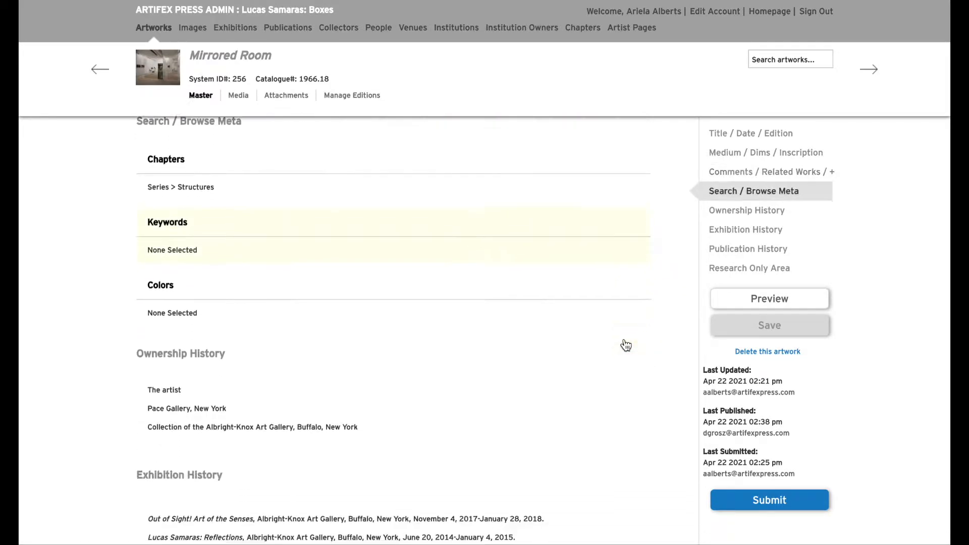
pyautogui.scroll(-7, 626, 345)
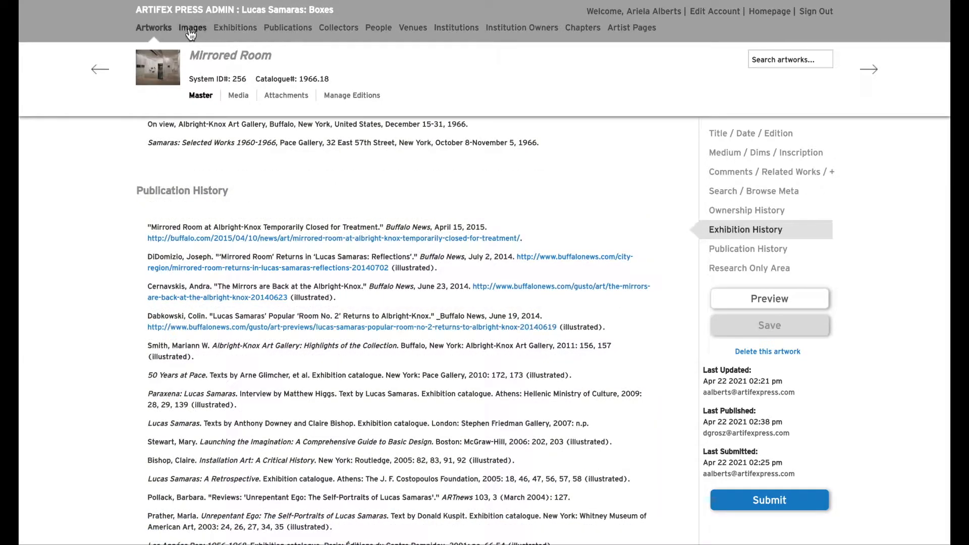
# Step: Add a new publication to the Publications section and generate the display text for its literature citation
pyautogui.click(284, 31)
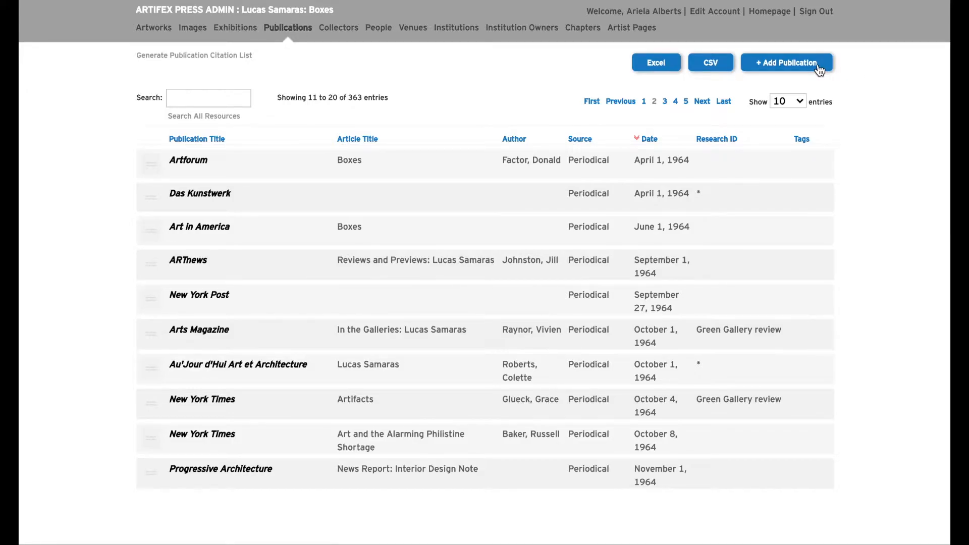
pyautogui.click(818, 65)
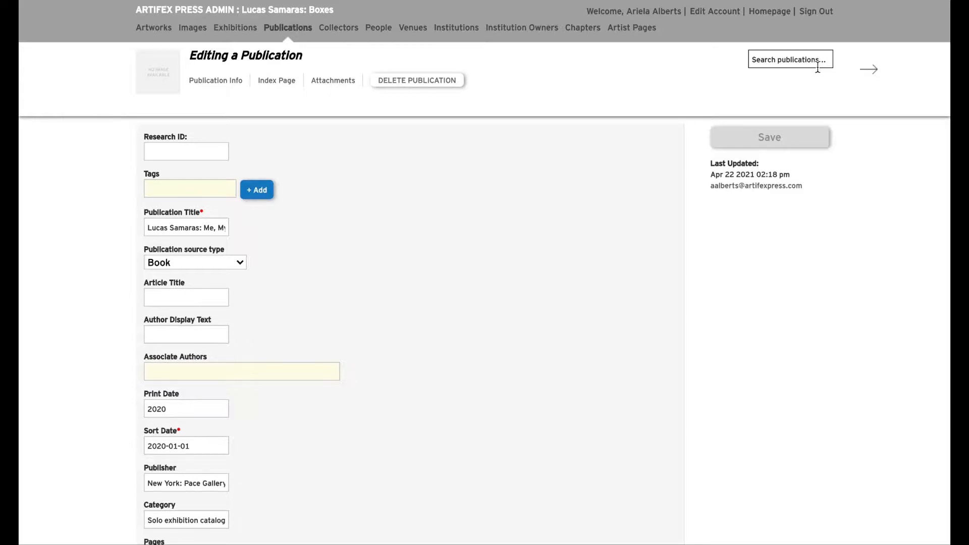
pyautogui.scroll(-3, 791, 264)
pyautogui.scroll(-5, 789, 258)
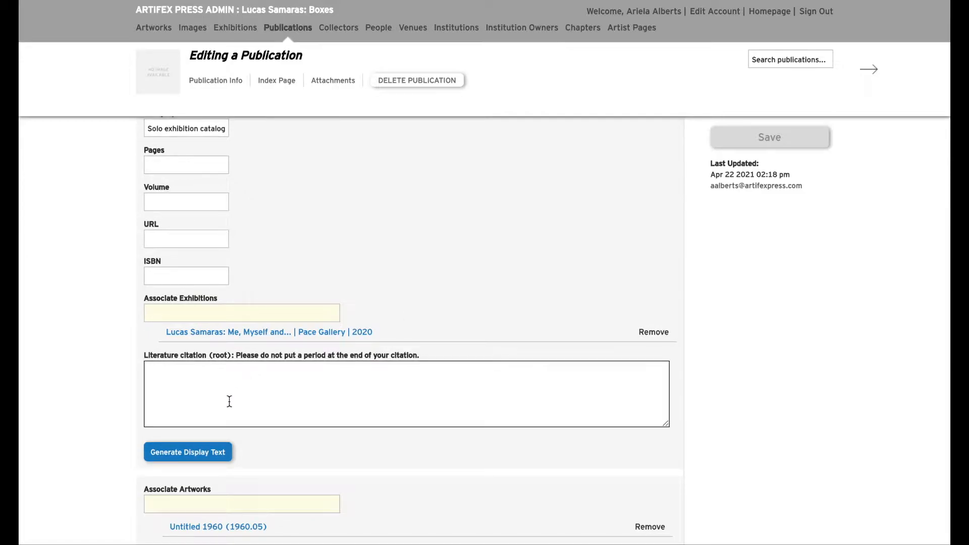
pyautogui.click(200, 458)
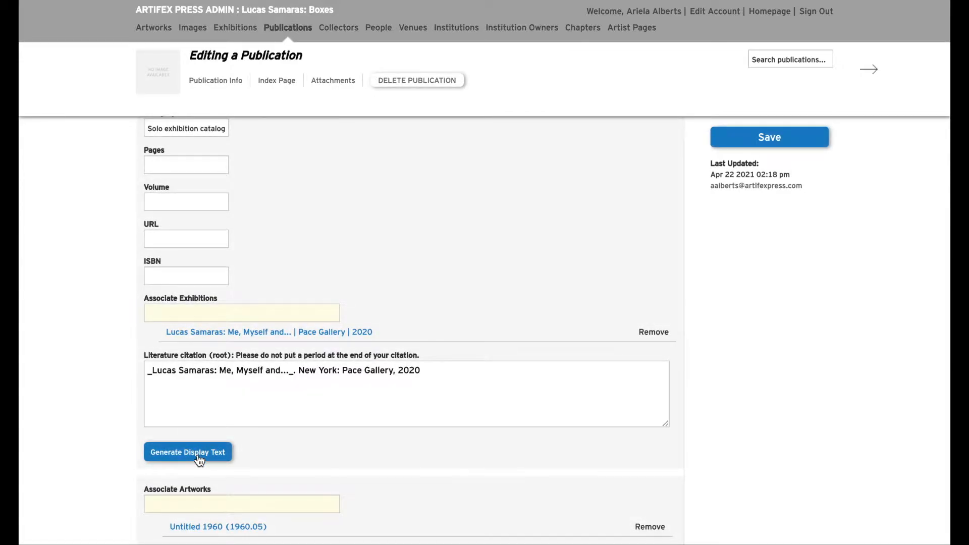
# Step: Insert "Text by Lucas Samaras. Exhibition catalogue." before the publisher in the literature citation and save the publication
pyautogui.click(296, 372)
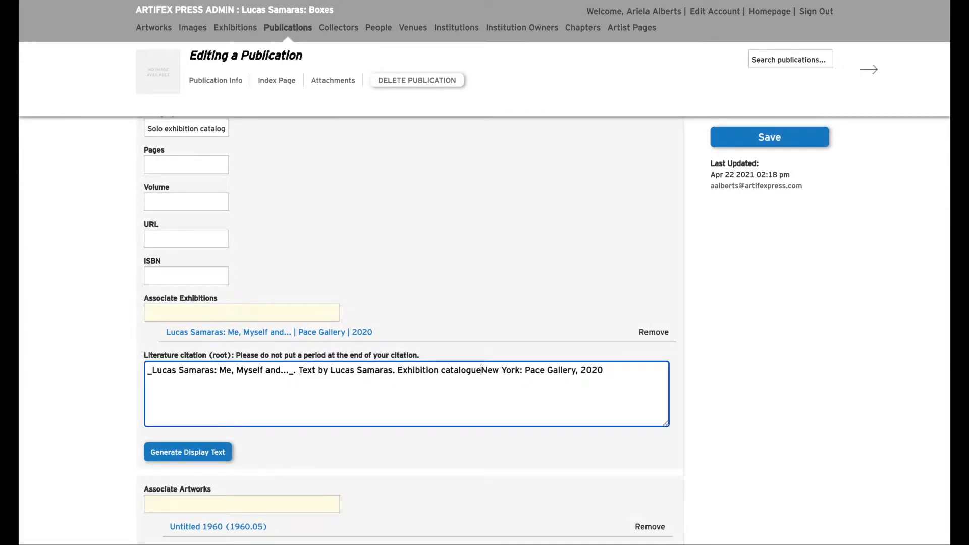
pyautogui.write('. Exhibition catalogue.')
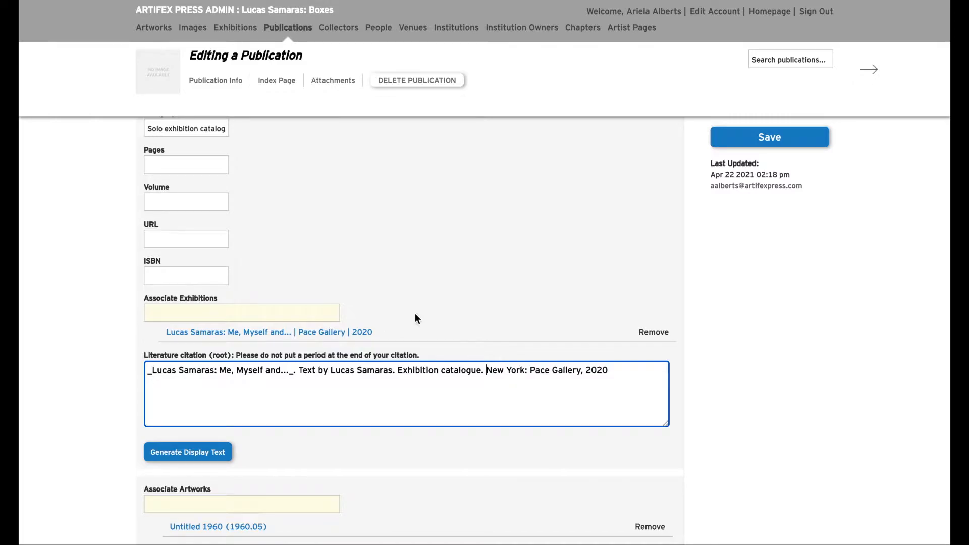
pyautogui.click(738, 140)
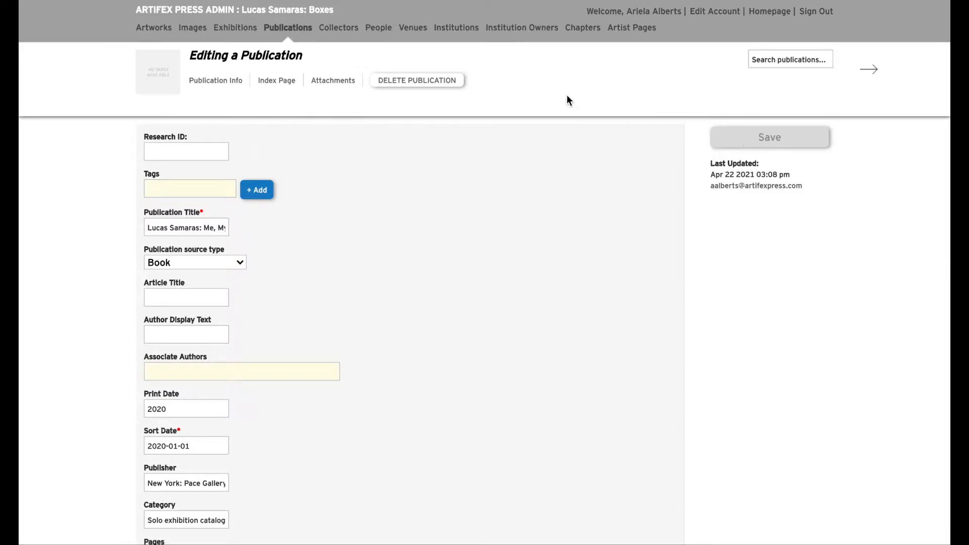
# Step: Upload Samaras_Book.pdf to the publication's attachments
pyautogui.click(339, 83)
pyautogui.moveTo(854, 247); pyautogui.dragTo(450, 164)
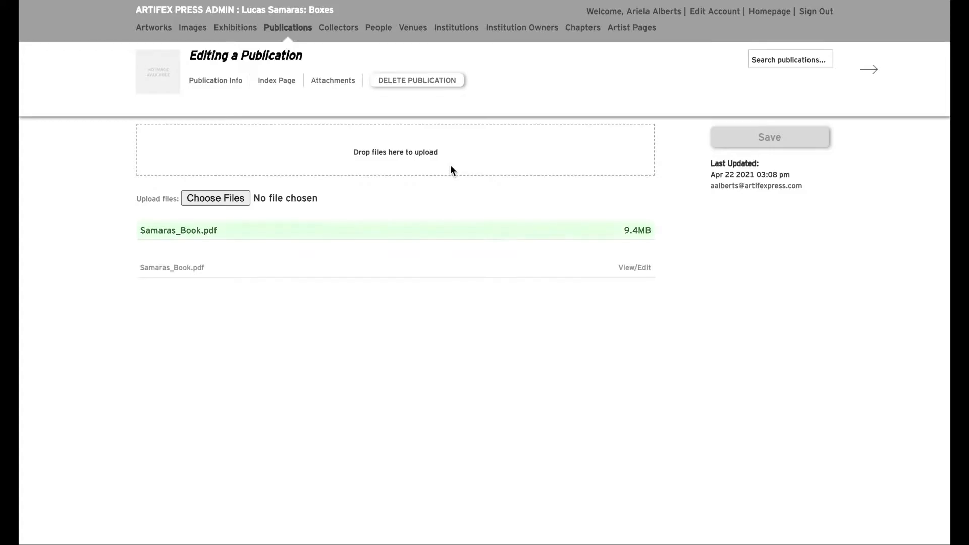
# Step: Open the attached Samaras_Book.pdf and view page 9 at 50% zoom
pyautogui.click(640, 273)
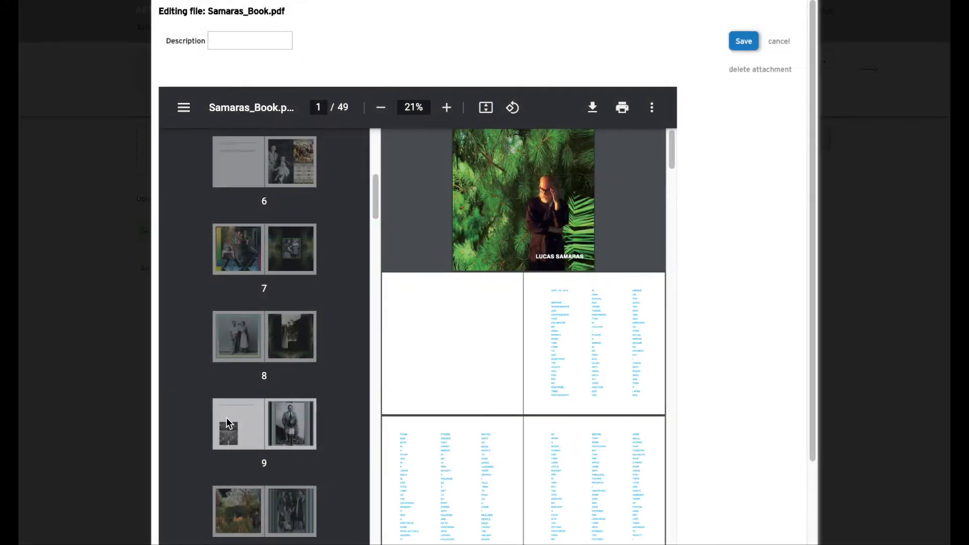
pyautogui.click(262, 419)
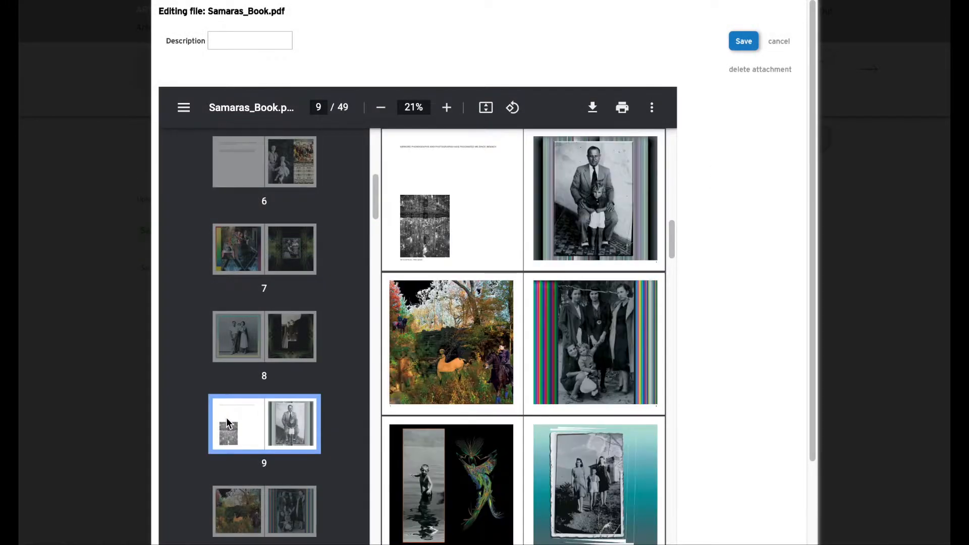
pyautogui.click(445, 108)
pyautogui.click(443, 109)
pyautogui.click(443, 109)
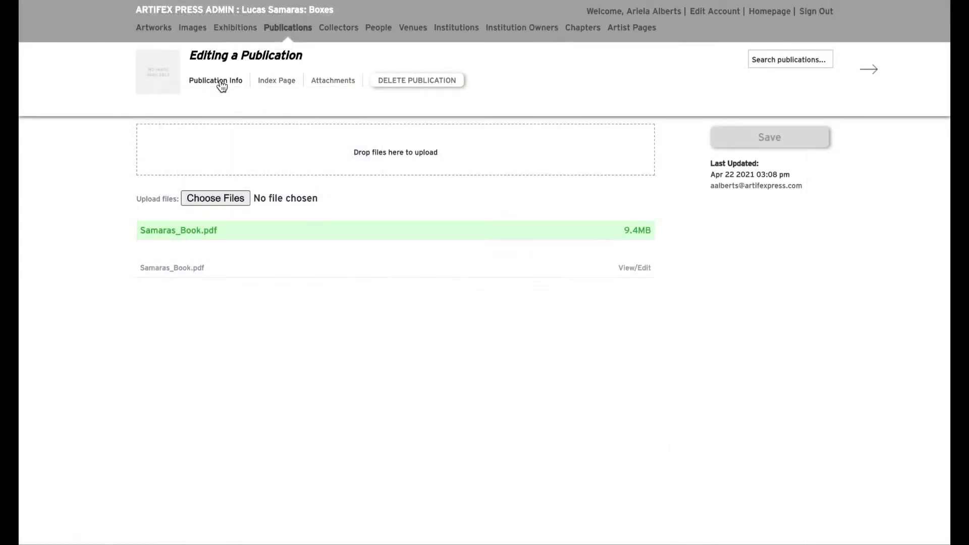
# Step: Associate the artwork Mirrored Room 1966 (1966.18) with the publication and save the publication
pyautogui.click(222, 84)
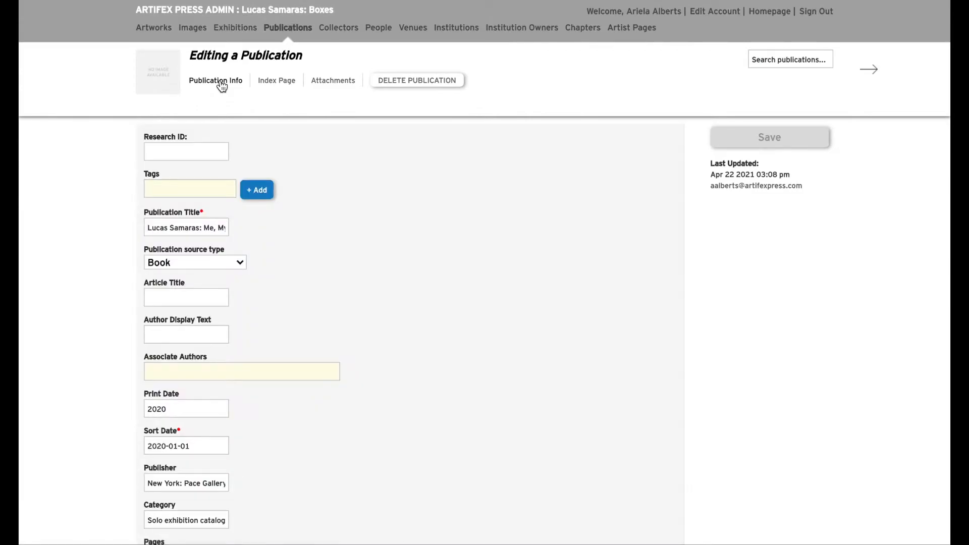
pyautogui.scroll(-5, 401, 166)
pyautogui.scroll(-4, 402, 168)
pyautogui.click(197, 443)
pyautogui.write('mir')
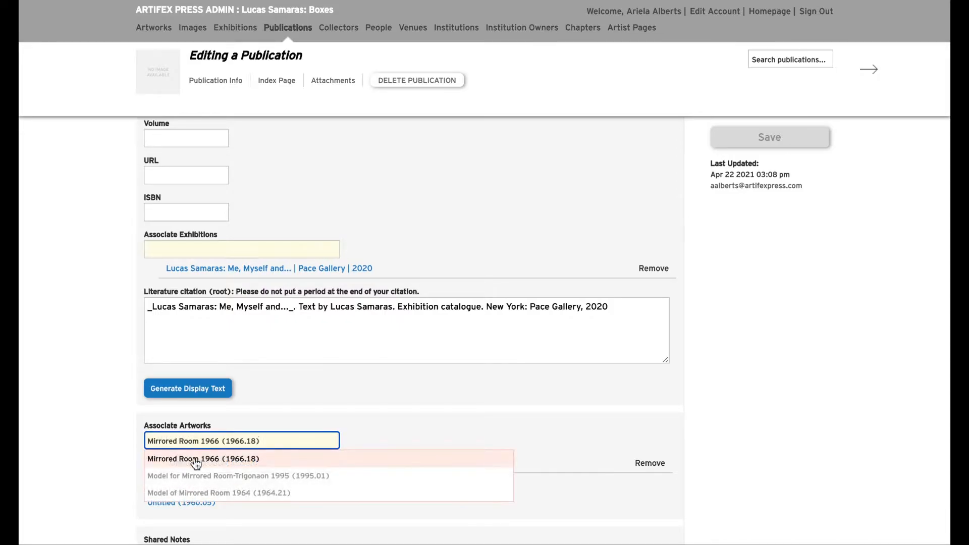
pyautogui.click(196, 460)
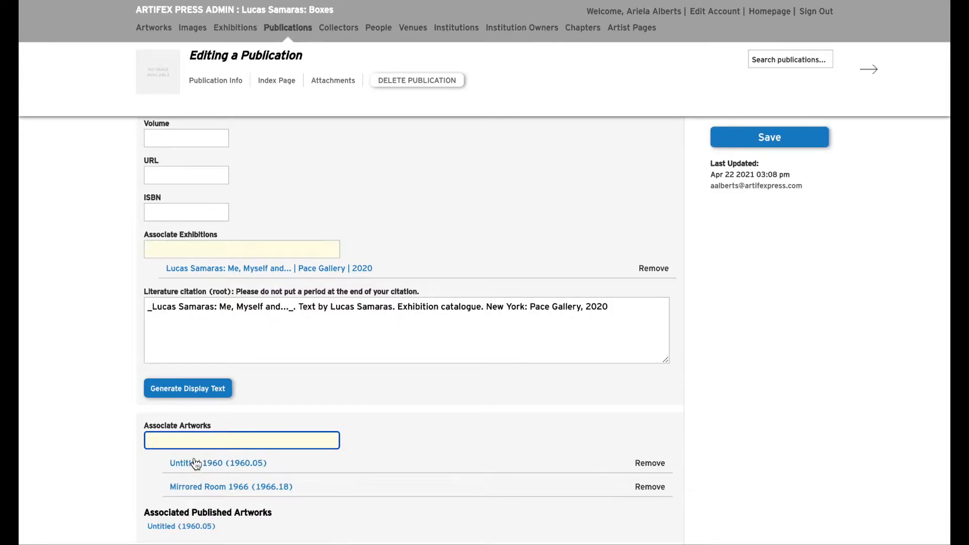
pyautogui.click(762, 140)
# Step: Open the associated Mirrored Room record's Publication History and mark the work as Illustrated in the 2020 publication
pyautogui.scroll(-10, 272, 458)
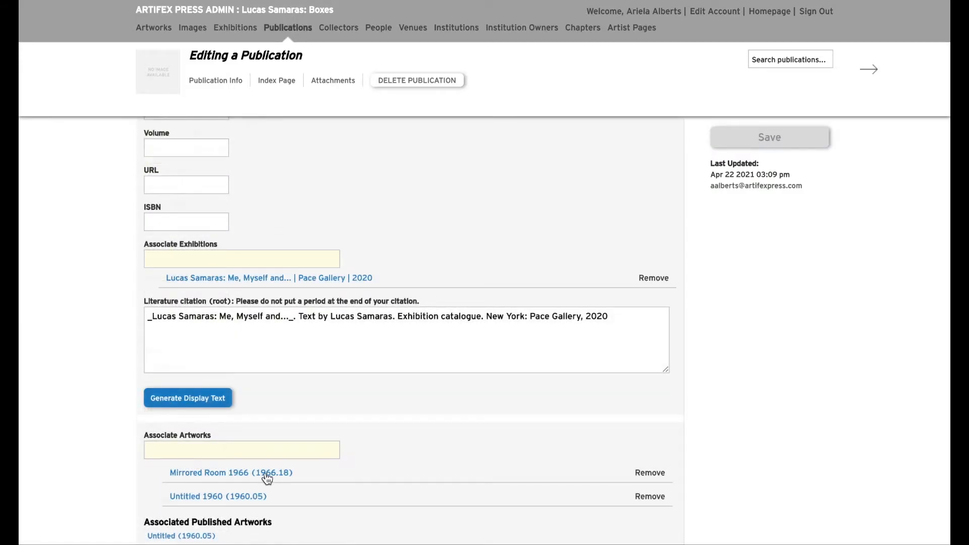
pyautogui.click(268, 473)
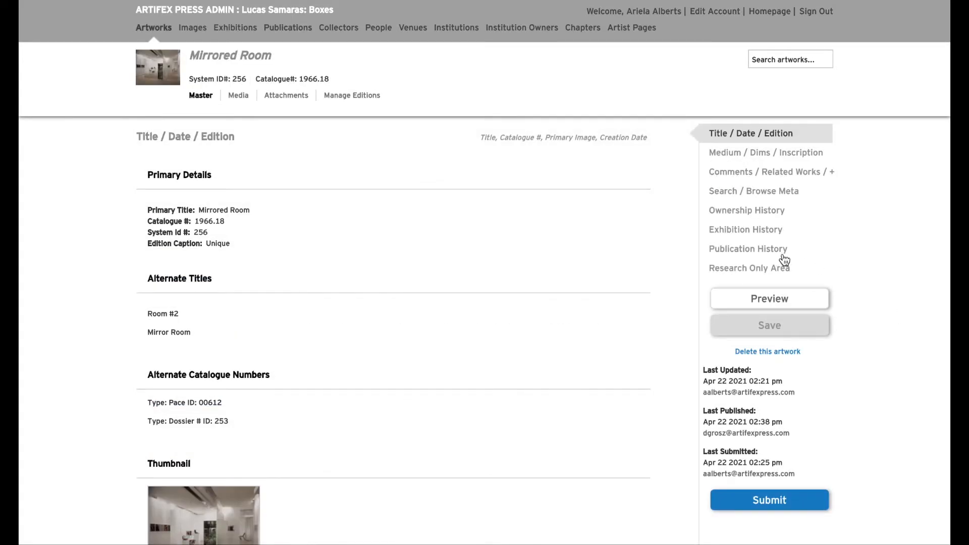
pyautogui.click(778, 256)
pyautogui.click(242, 405)
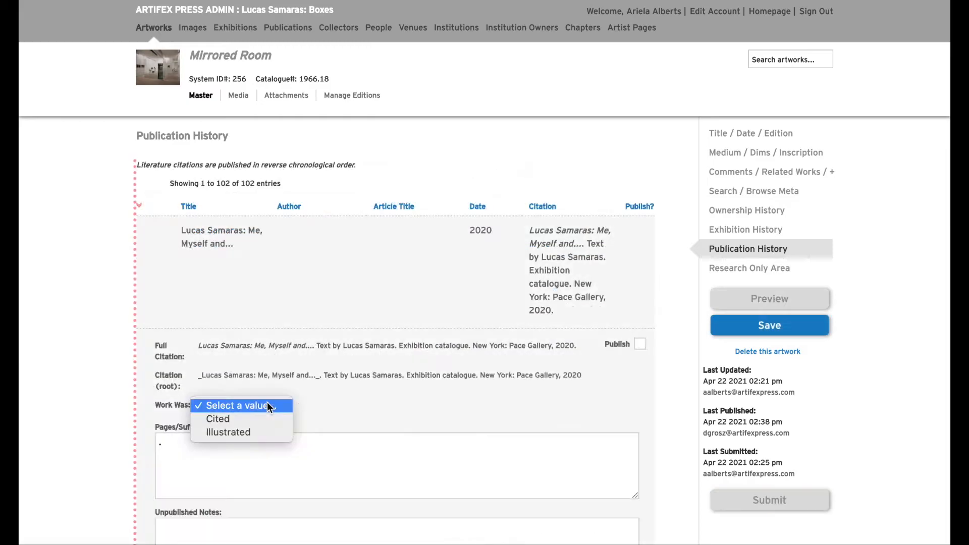
pyautogui.click(252, 431)
# Step: Set the citation's page suffix to ": 5 (illustrated).", mark the citation for publishing and save the artwork
pyautogui.click(157, 443)
pyautogui.write('5 (illustrated)')
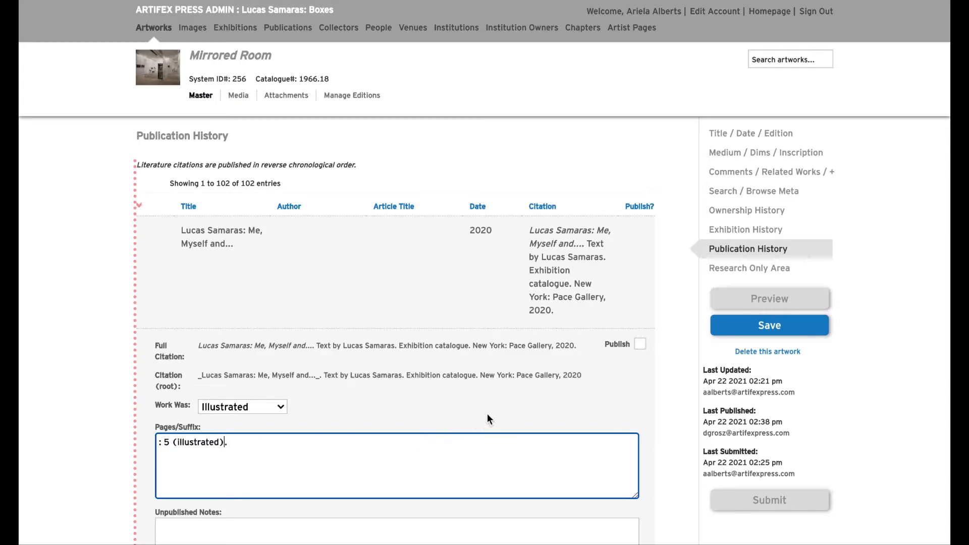
pyautogui.click(644, 348)
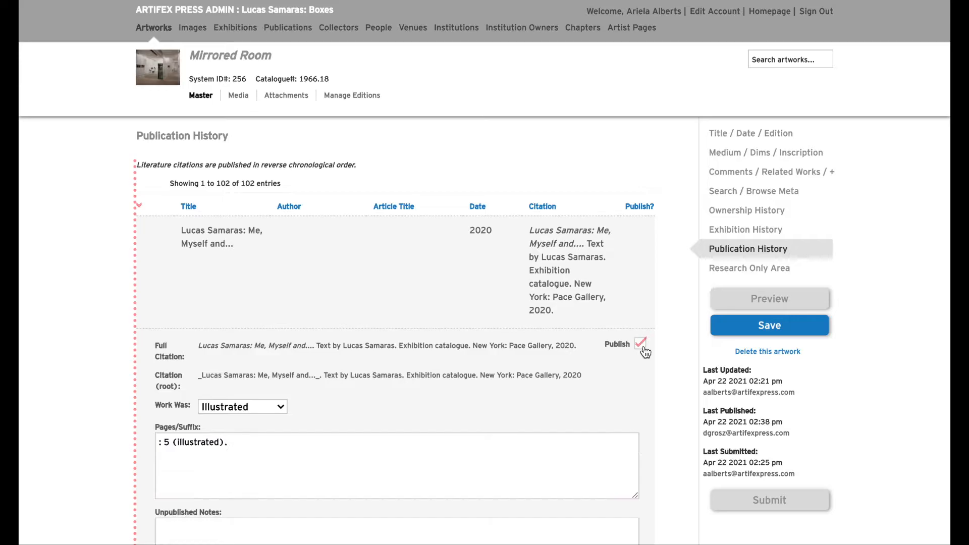
pyautogui.click(755, 327)
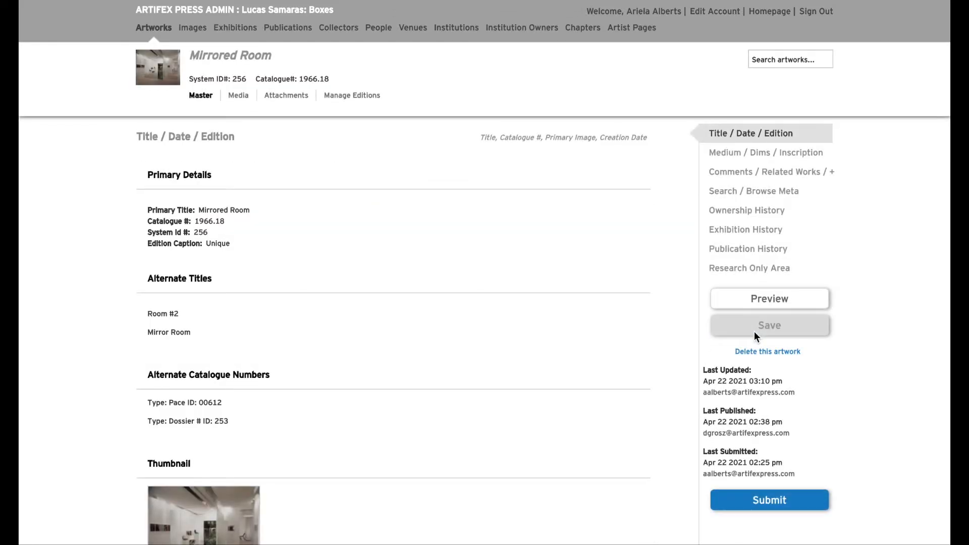
# Step: Upload the image Samaras_Room_2_1966_1.jpg to the media of the Mirrored Room record
pyautogui.click(245, 100)
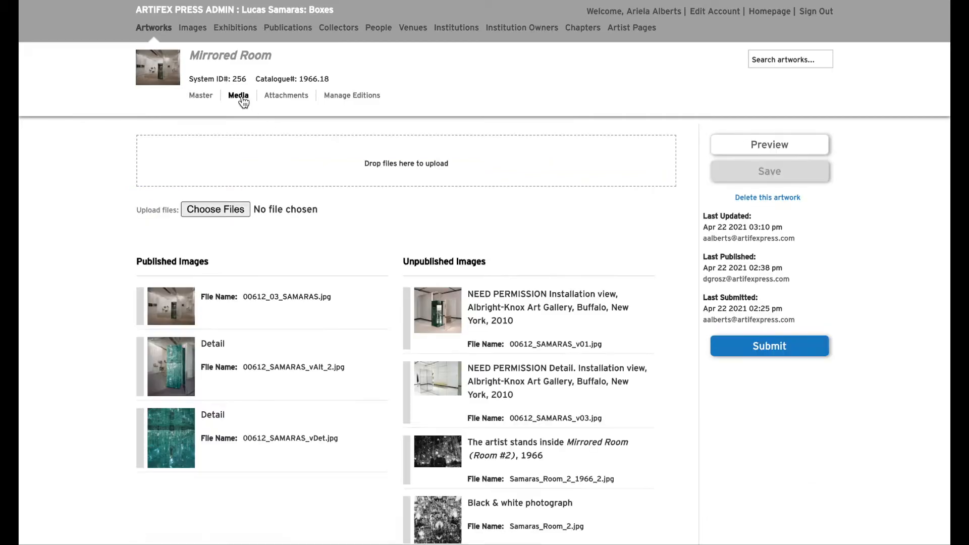
pyautogui.moveTo(858, 202); pyautogui.dragTo(519, 171)
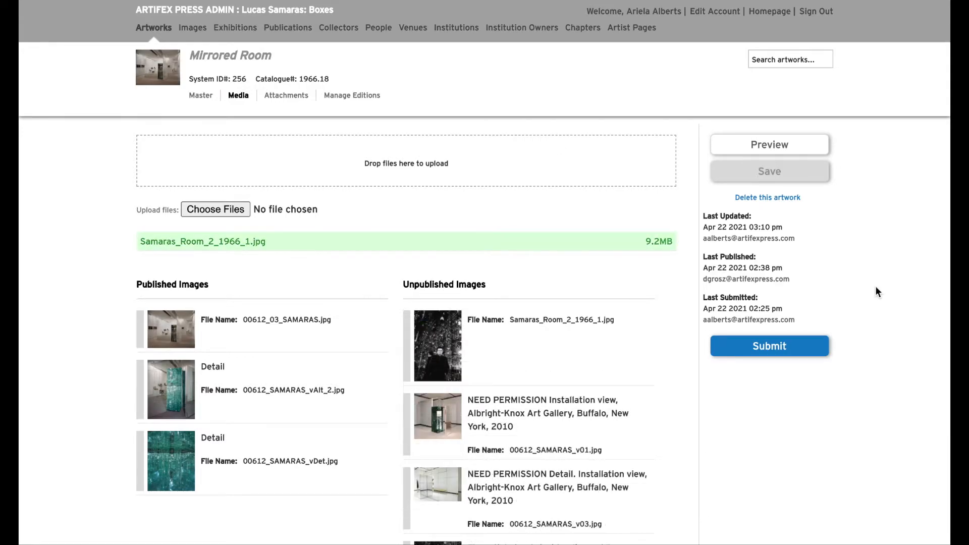
# Step: Caption the uploaded image "The artist stands inside _Mirrored Room (Room #2)_, 1966", enter the photographer's full name and save the image details
pyautogui.click(477, 347)
pyautogui.click(505, 132)
pyautogui.write('The artist stands inside _Mirrored Room (Room #2)_, 1966')
pyautogui.click(465, 196)
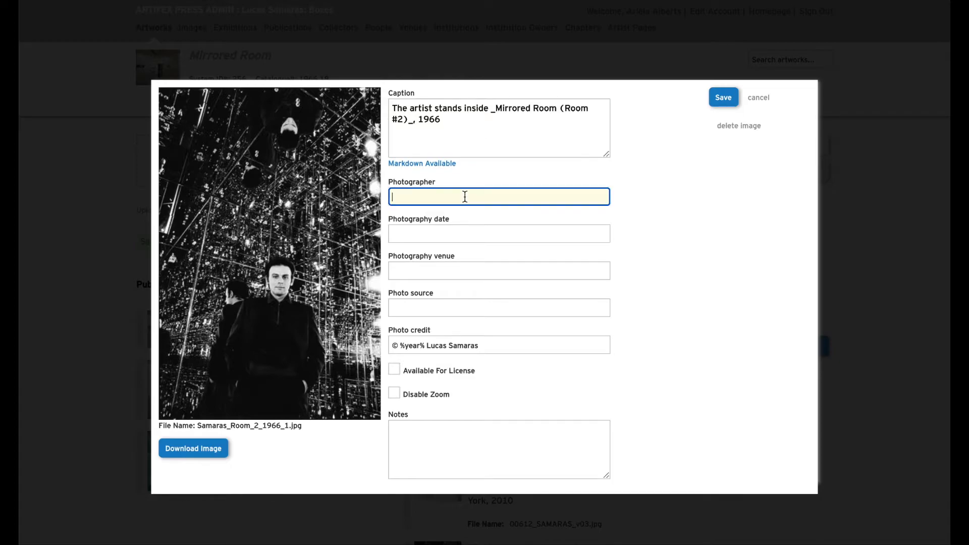
pyautogui.write('David Gahr')
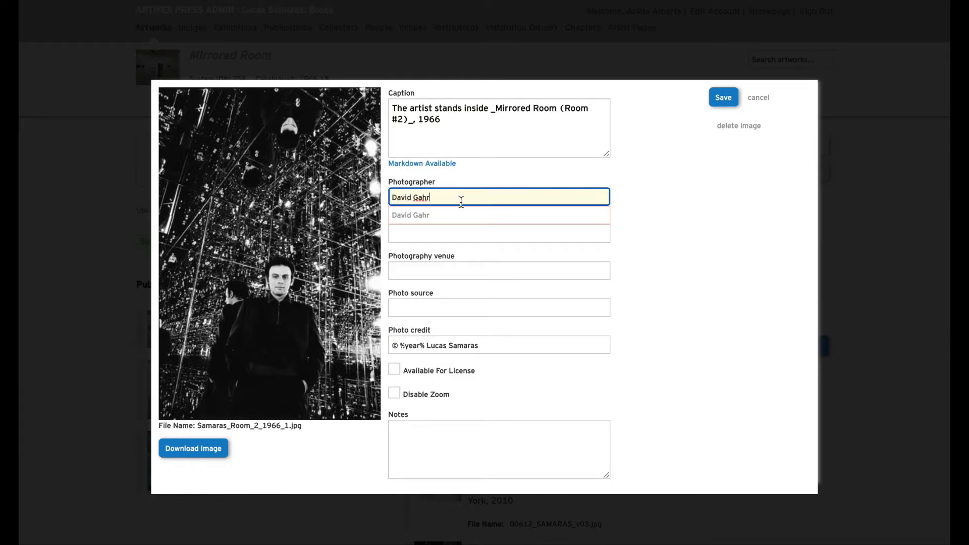
pyautogui.click(461, 216)
pyautogui.click(724, 98)
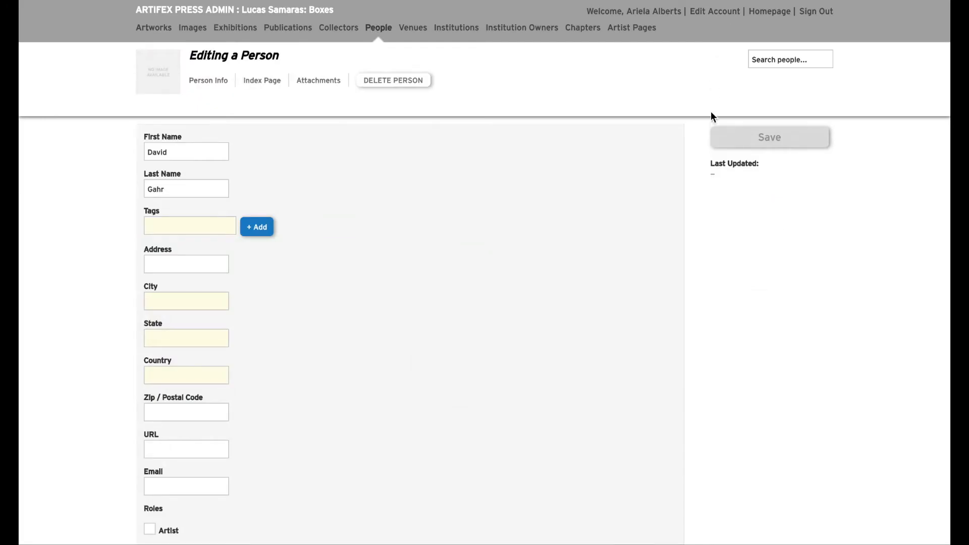
# Step: Review the photographer's person record and its roles, and move Samaras_Room_2_1966_1.jpg to the end of the Mirrored Room's Published Images
pyautogui.scroll(-8, 677, 218)
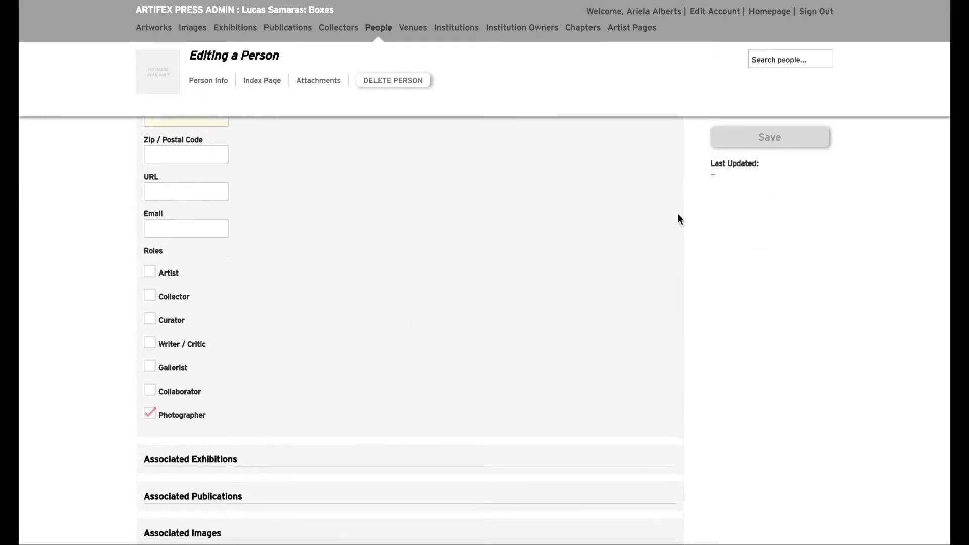
pyautogui.scroll(-1, 677, 218)
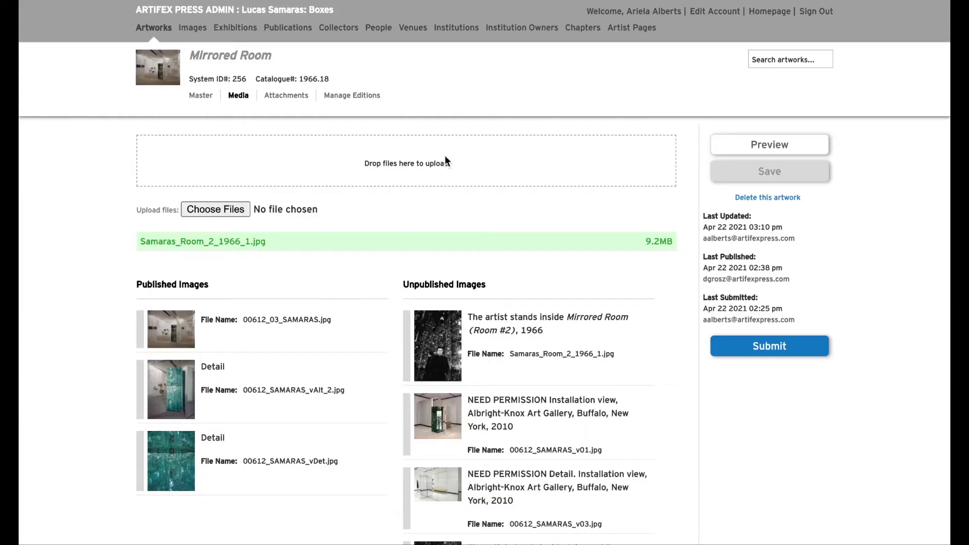
pyautogui.moveTo(435, 348); pyautogui.dragTo(191, 540)
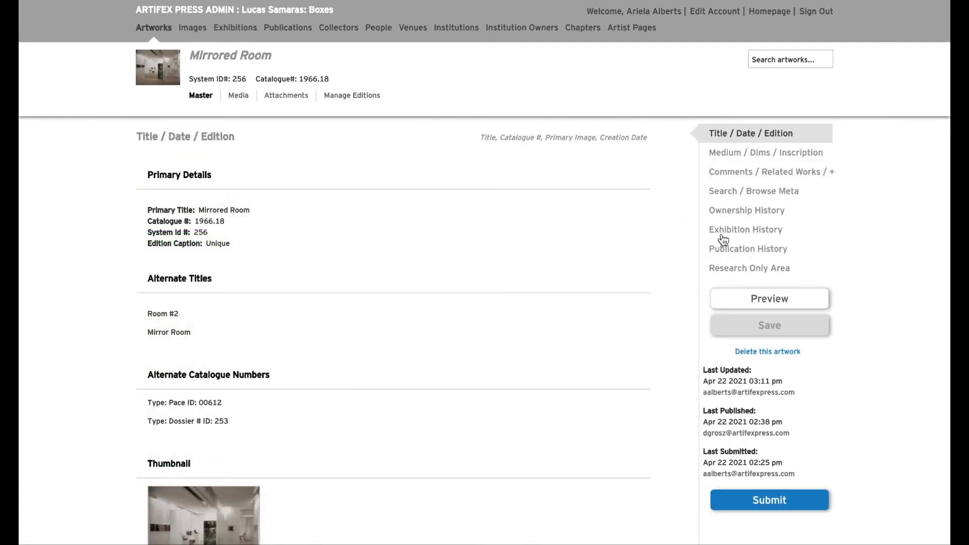
# Step: Preview the Mirrored Room artwork and page through its images to the fourth one, the portrait of the artist
pyautogui.click(745, 301)
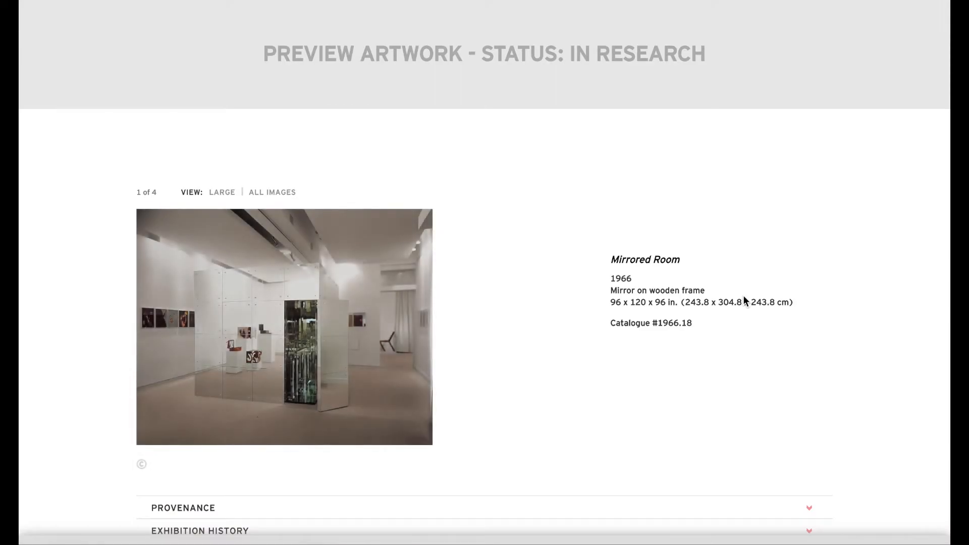
pyautogui.click(422, 332)
pyautogui.click(362, 358)
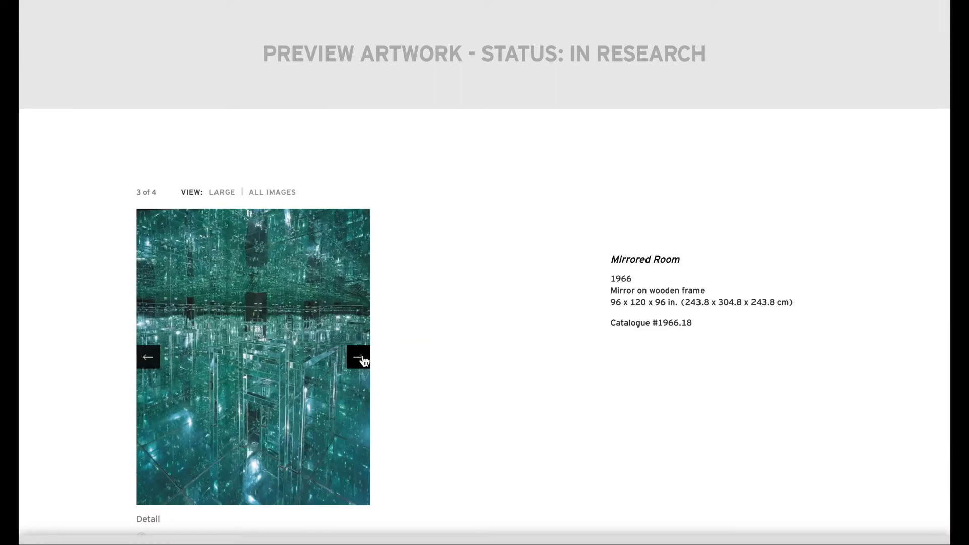
pyautogui.click(364, 359)
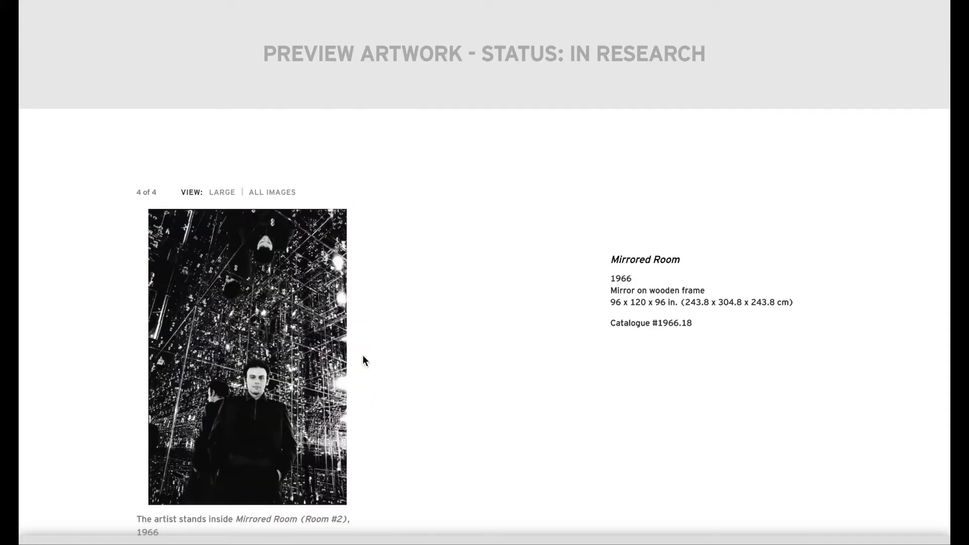
# Step: Check the image caption in the artwork preview and expand the Publication History to review its citations
pyautogui.scroll(-3, 363, 359)
pyautogui.scroll(-3, 363, 356)
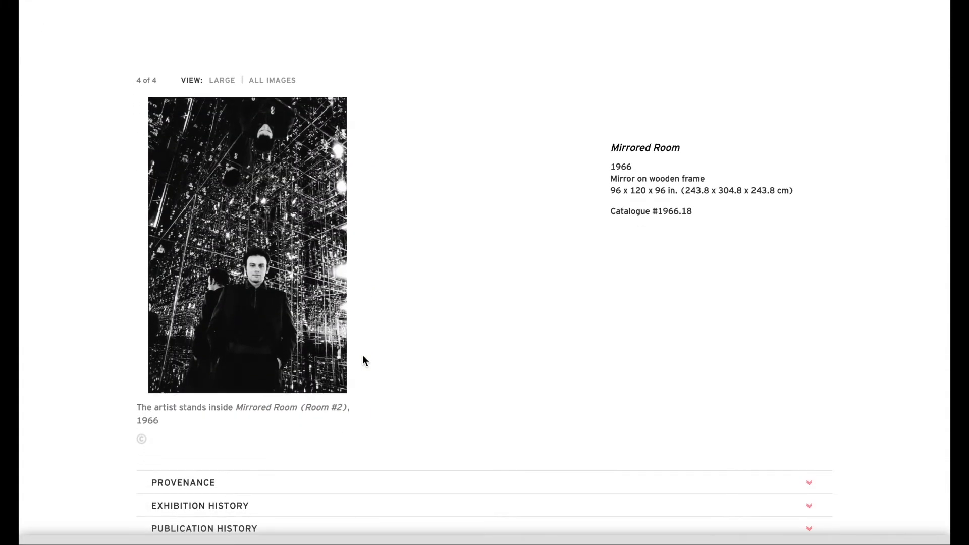
pyautogui.click(704, 452)
pyautogui.scroll(-2, 705, 452)
pyautogui.scroll(-2, 706, 452)
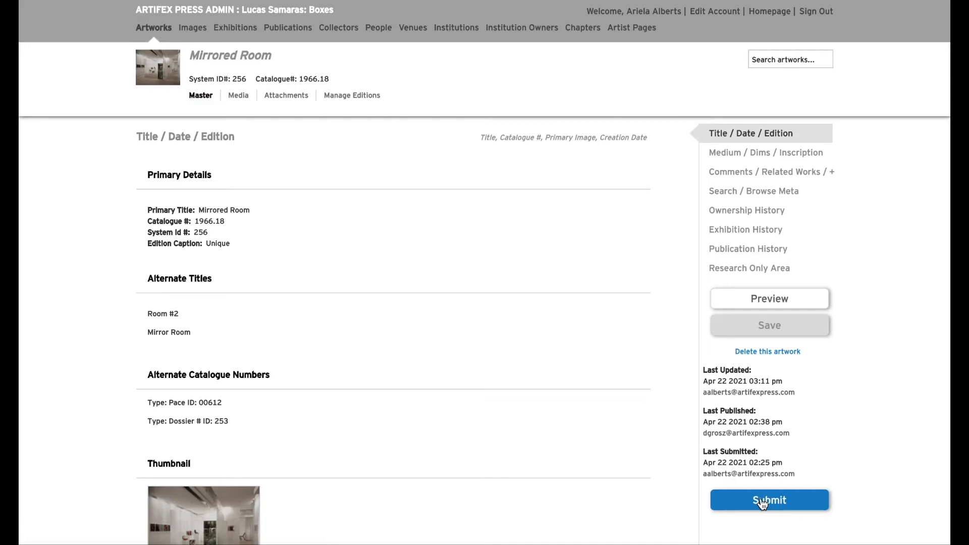
# Step: Submit the Mirrored Room record, open the submission from the publisher account's Publish list and publish it
pyautogui.click(763, 501)
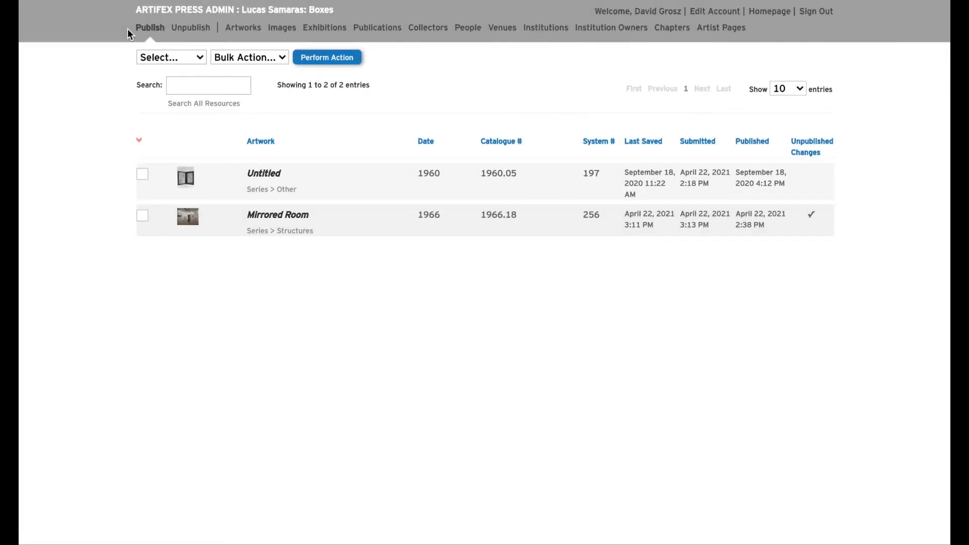
pyautogui.click(294, 216)
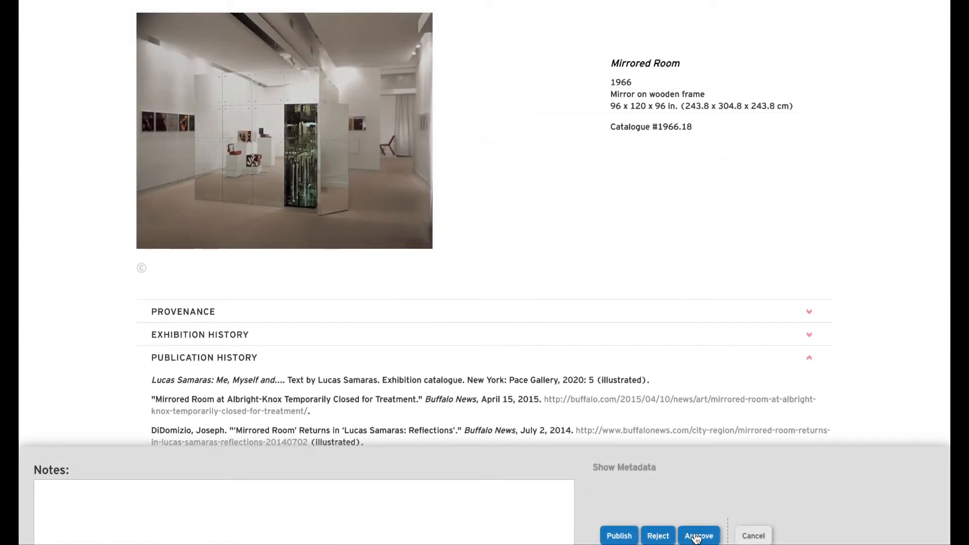
pyautogui.click(620, 536)
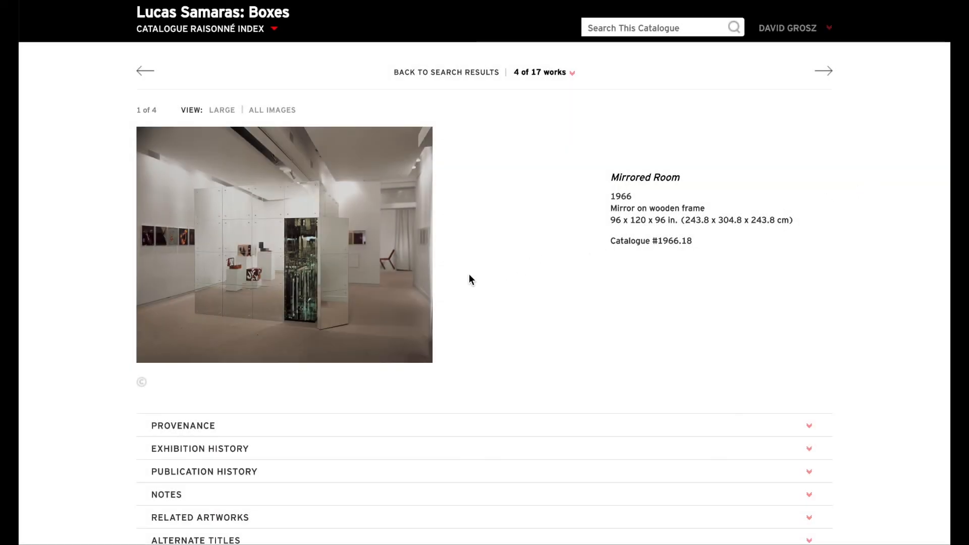
# Step: On the published Mirrored Room page, page through to the fourth image and expand the Publication History to check the 2020 citation
pyautogui.click(423, 247)
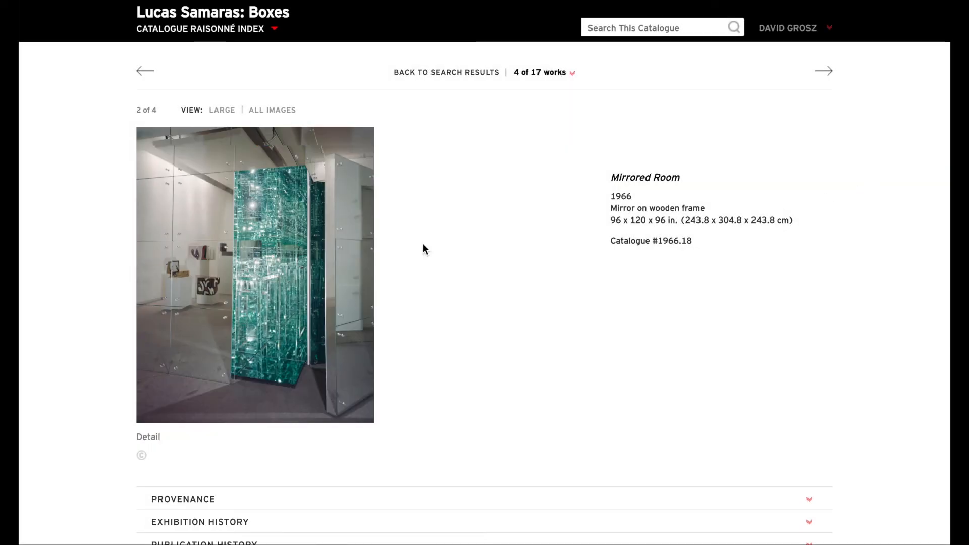
pyautogui.click(365, 278)
pyautogui.click(365, 278)
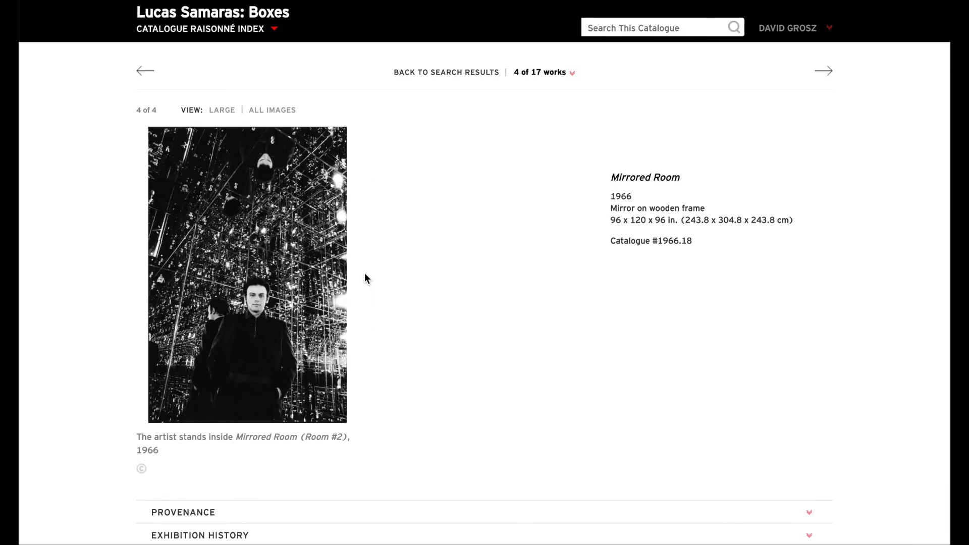
pyautogui.scroll(-3, 364, 278)
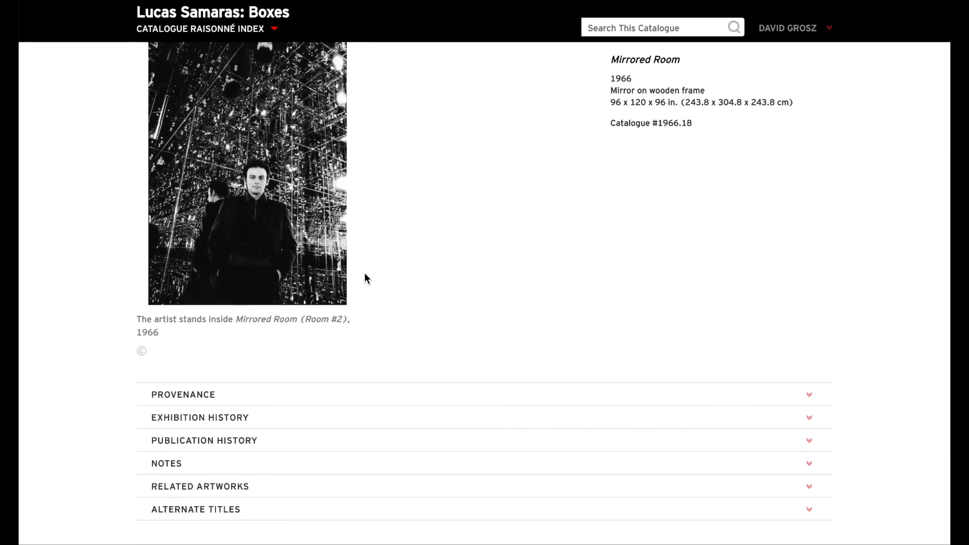
pyautogui.click(611, 448)
pyautogui.scroll(-3, 611, 447)
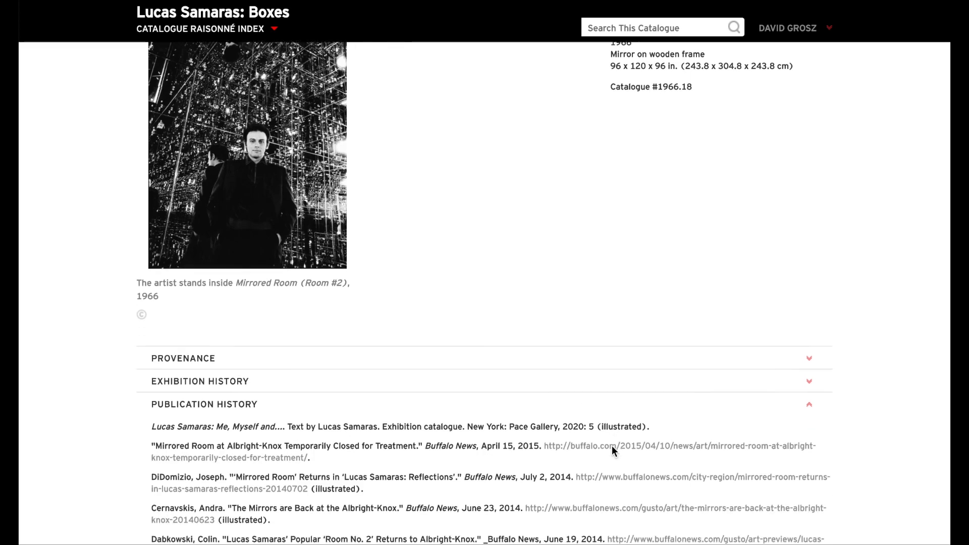